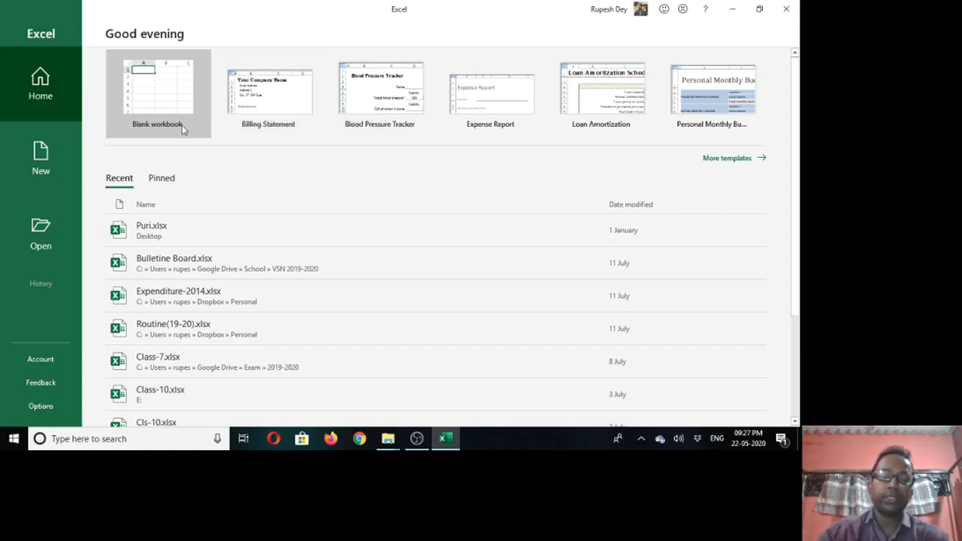
Create a blank workbook and add two more worksheets, Sheet2 and Sheet3
left_click(160, 113)
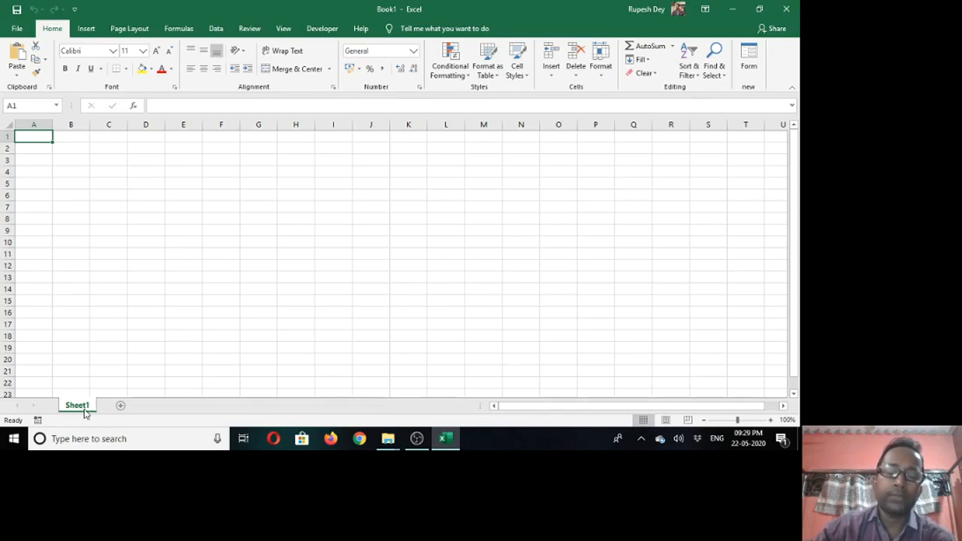
left_click(120, 406)
left_click(158, 405)
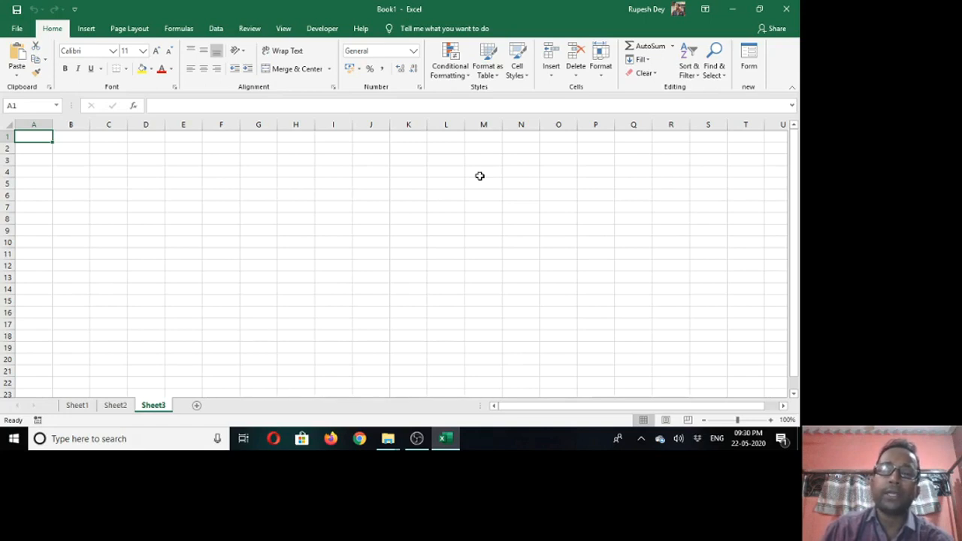
scroll(480, 176, "up", 2)
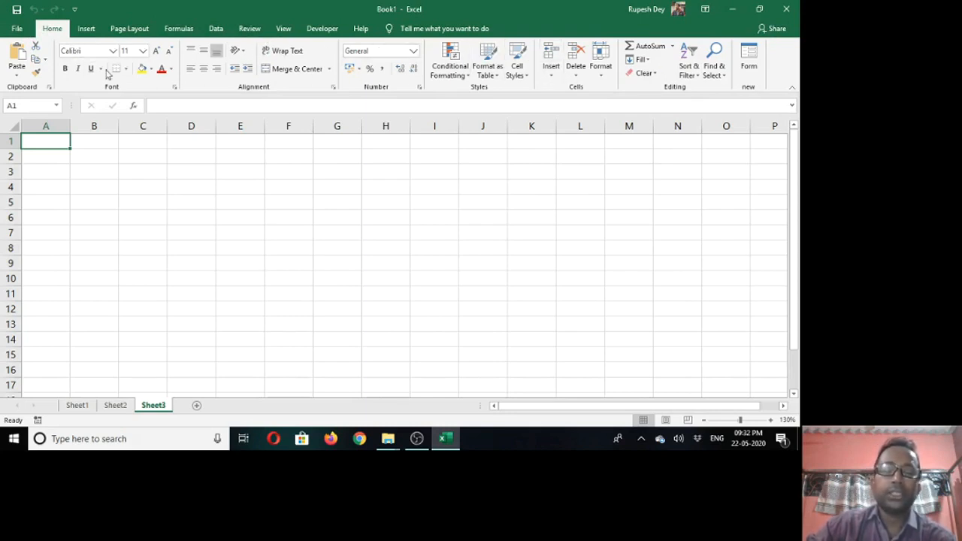
Look through the available command groups and the font settings for formatting cells, leaving everything as it is
left_click(93, 31)
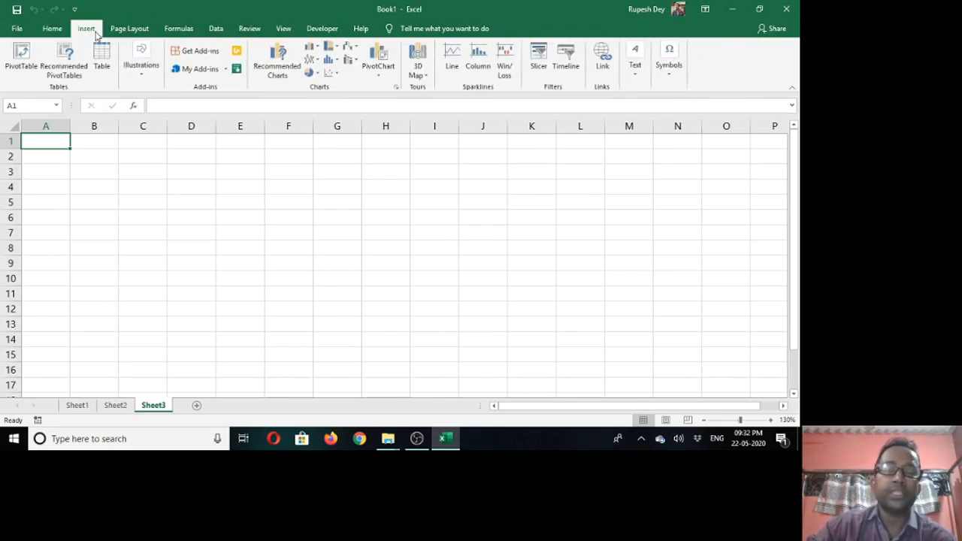
left_click(176, 31)
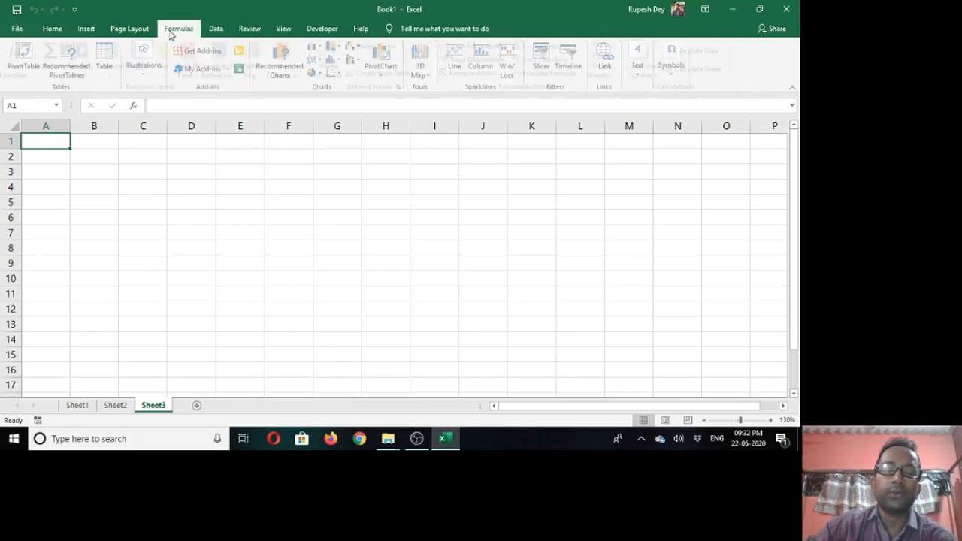
left_click(249, 30)
left_click(216, 30)
left_click(52, 30)
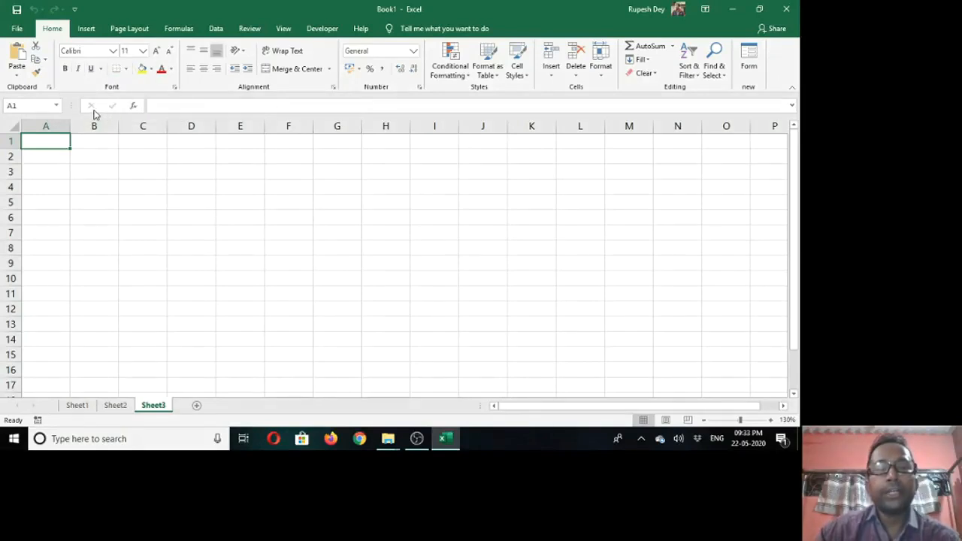
left_click(174, 89)
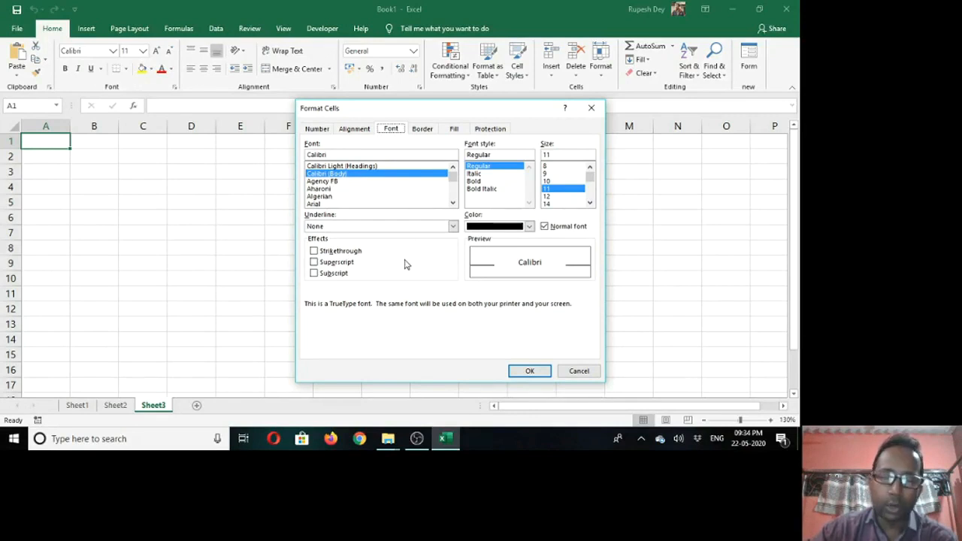
left_click(576, 371)
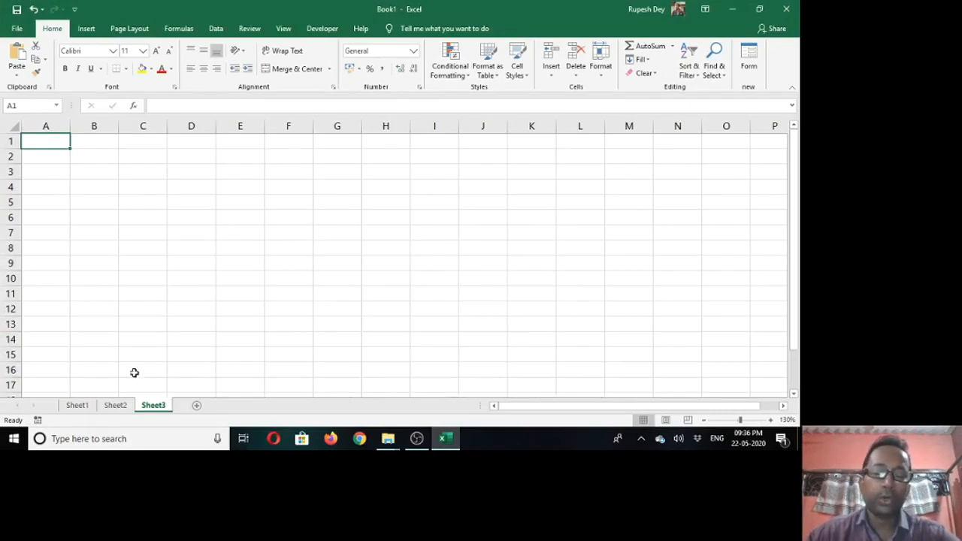
Switch to Sheet1 and select cell E5, where column E meets row 5
left_click(86, 406)
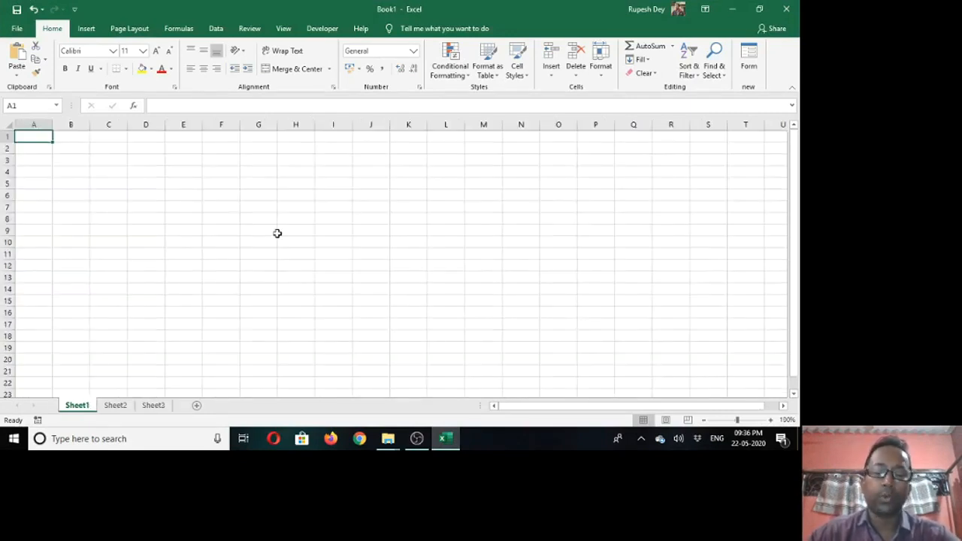
scroll(337, 249, "up", 3)
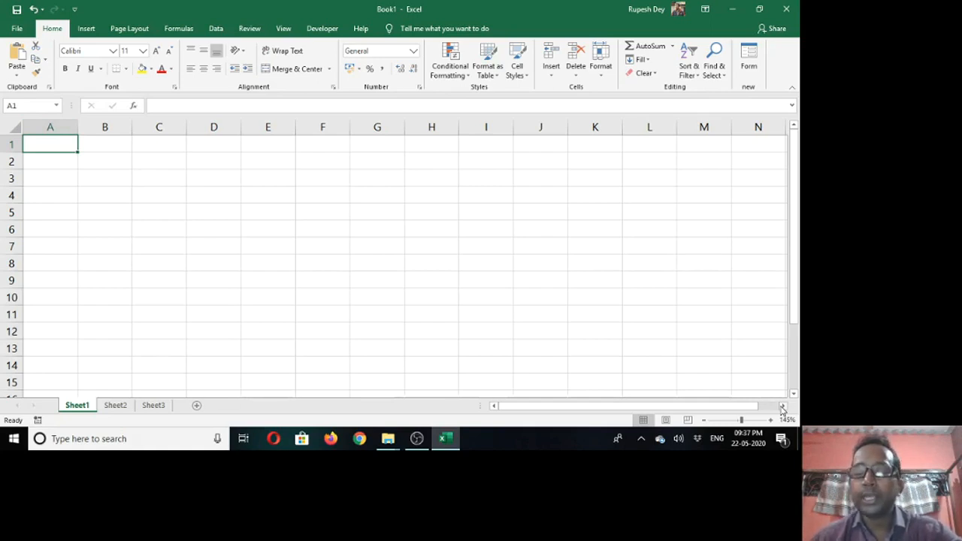
left_click_drag(782, 407, 782, 406)
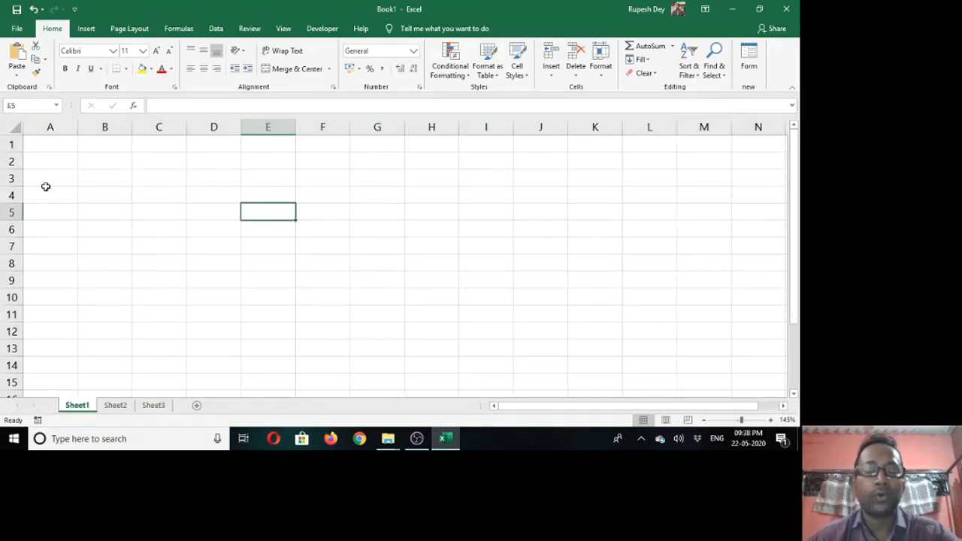
left_click(19, 212)
left_click(272, 211)
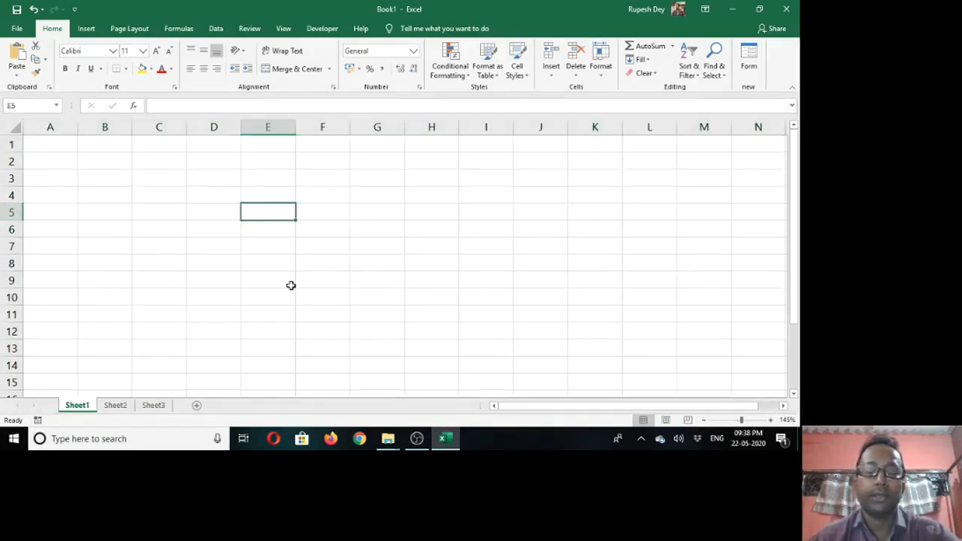
Enter the text VSN in cell E6 and undo the entry
left_click(272, 230)
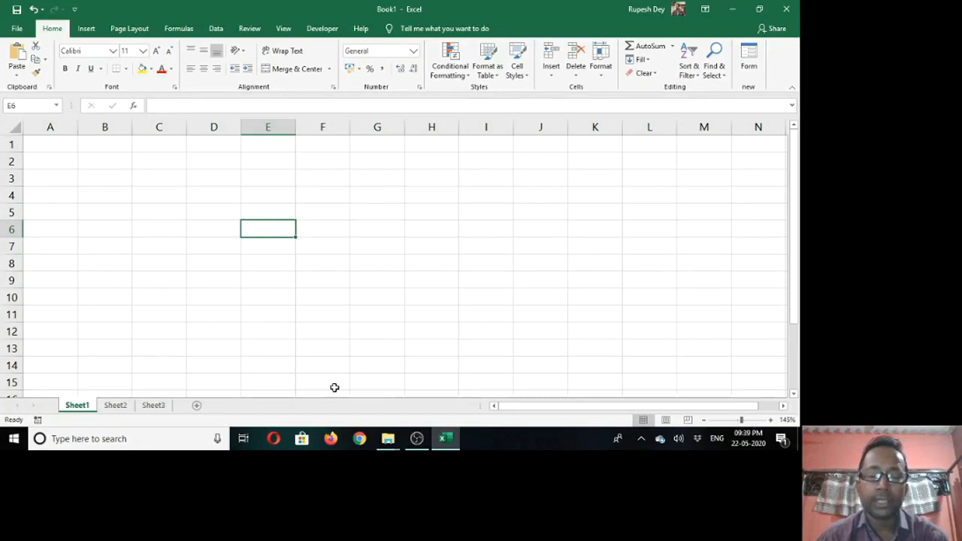
key("Caps_Lock")
key("Caps_Lock")
type("VS")
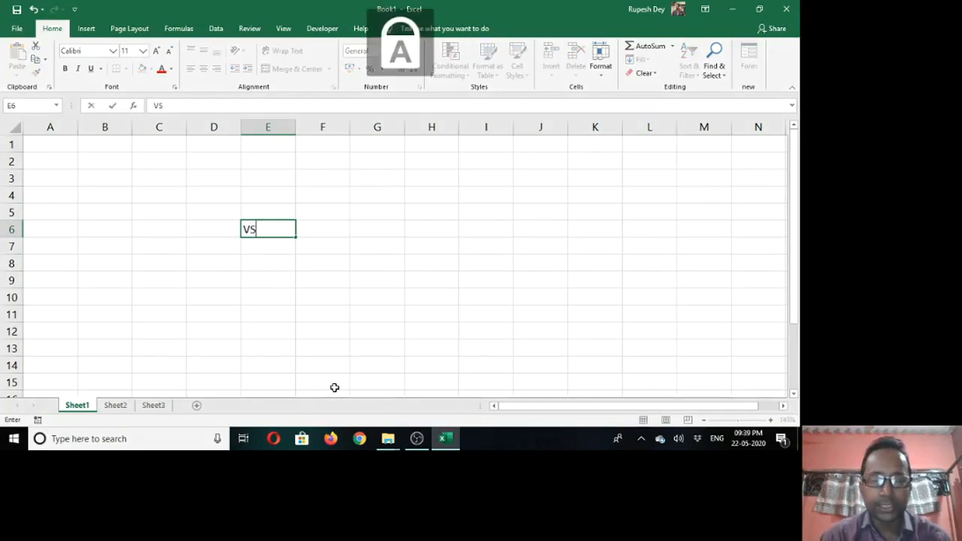
type("N")
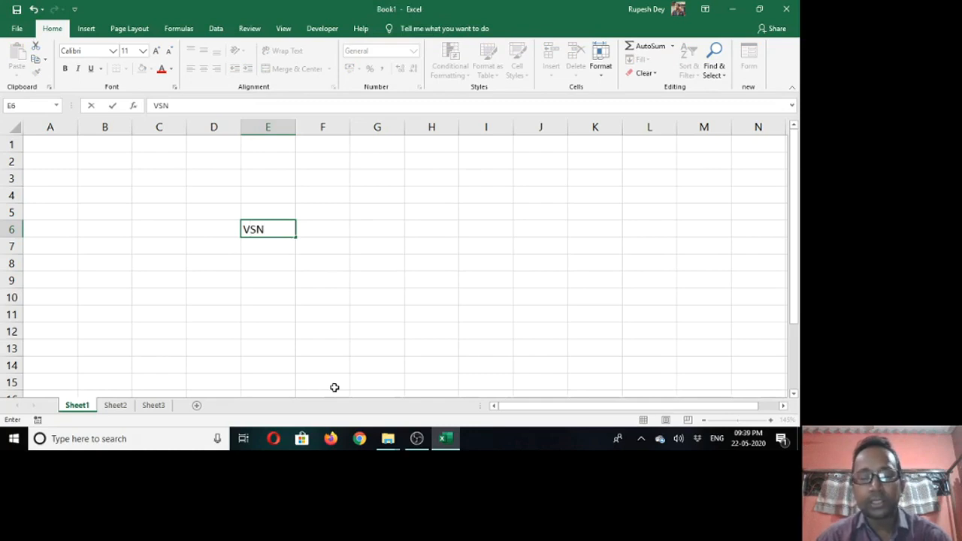
key("Return")
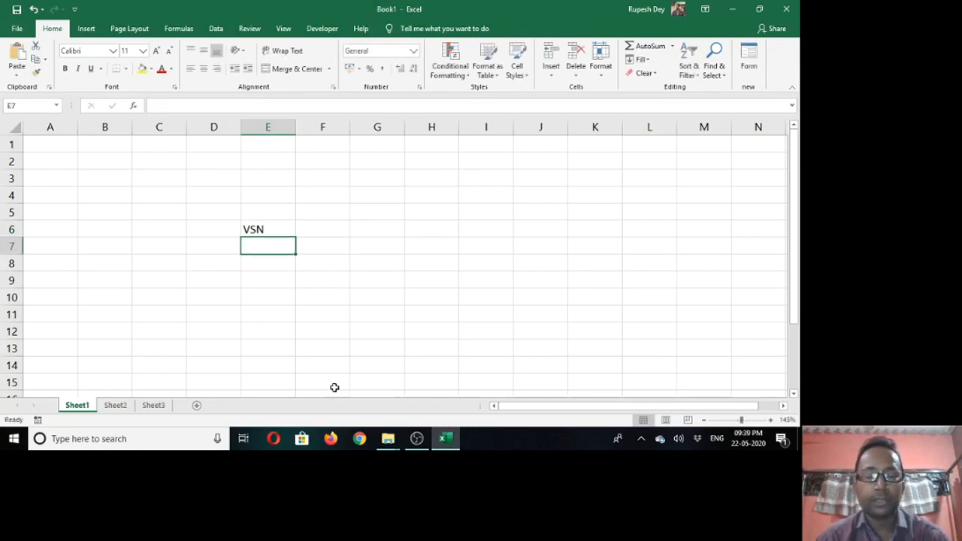
key("ctrl+z")
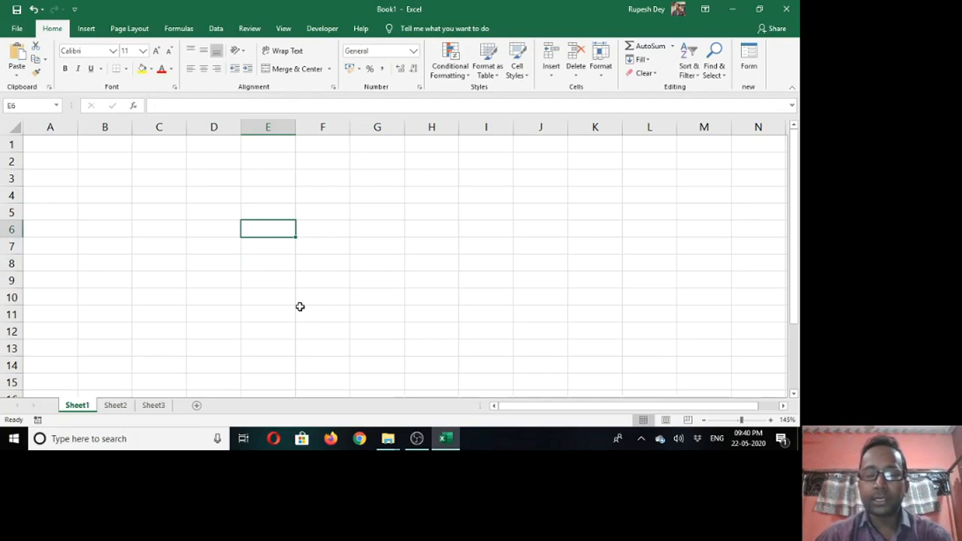
Calculate the worksheet's total number of cells in E6 with the formula =1048576*16384, and clear the cell
type("=")
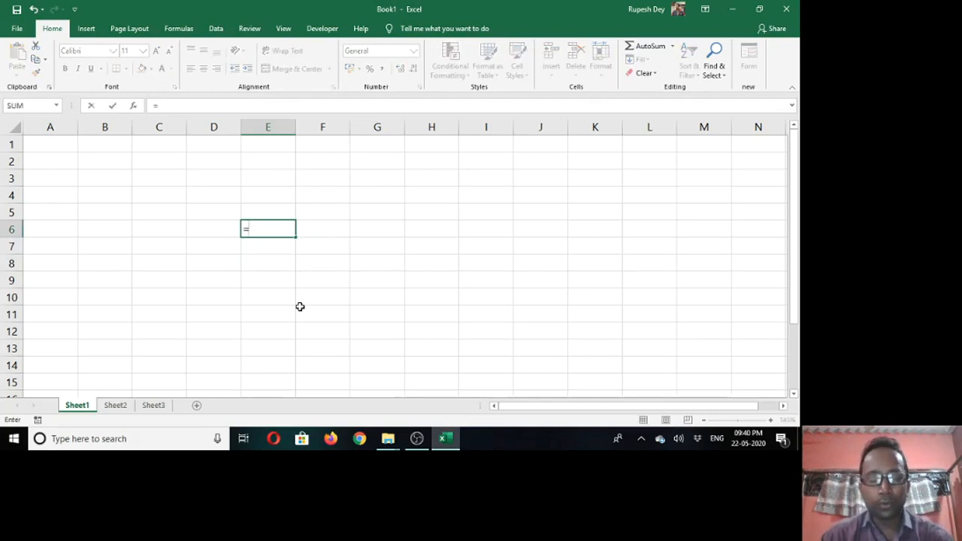
type("1048")
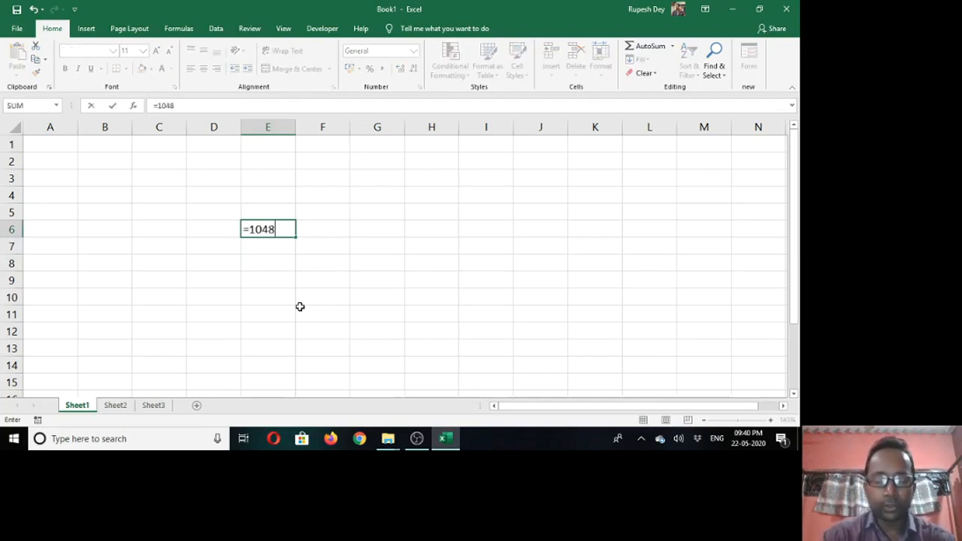
type("576")
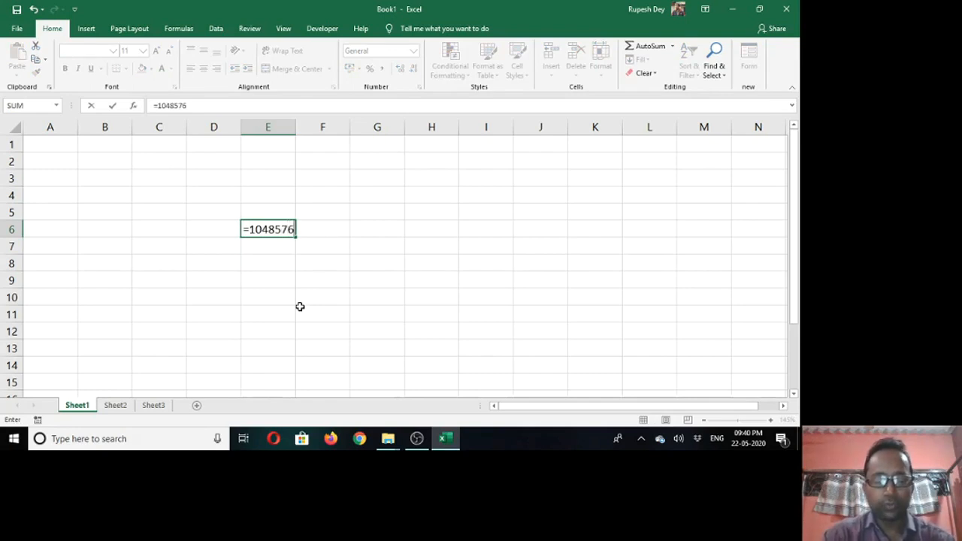
type("*16384")
key("Return")
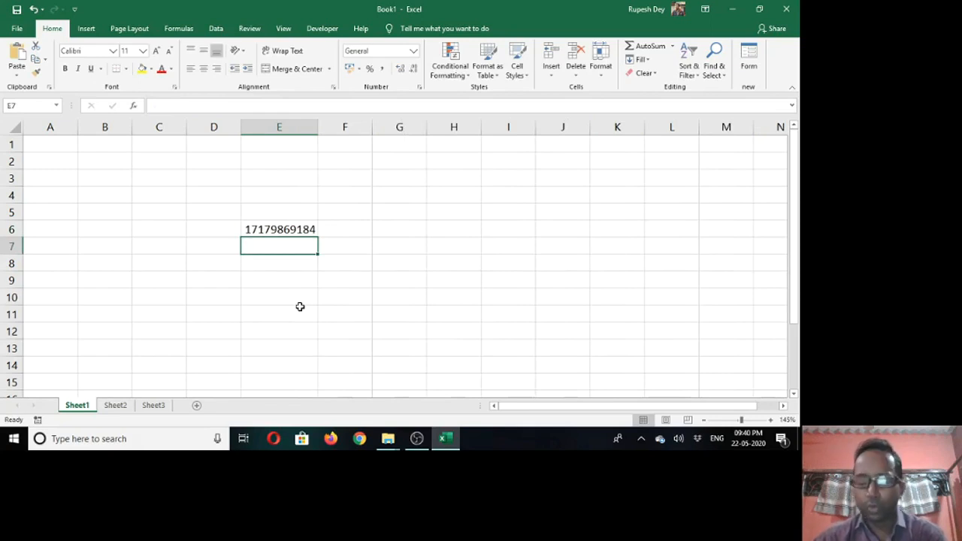
key("Up")
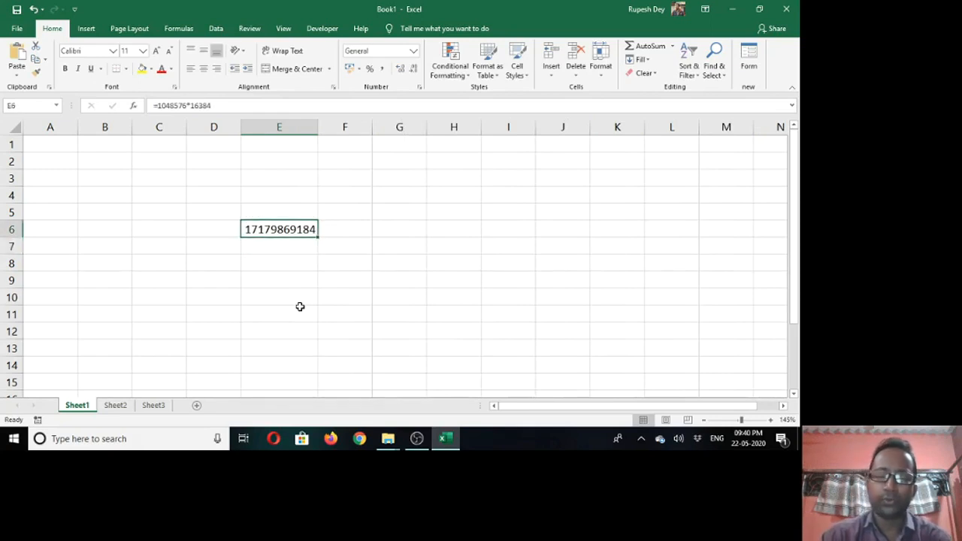
key("Delete")
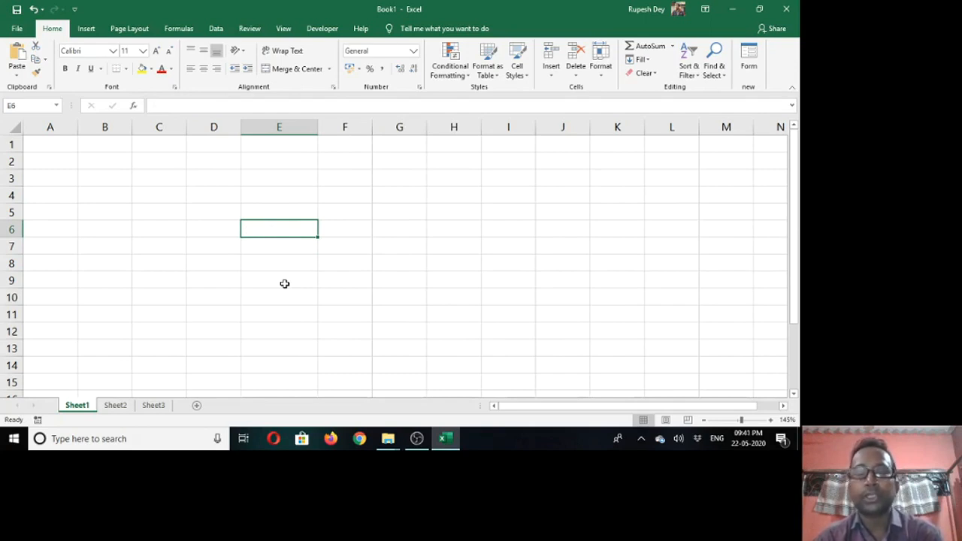
Enter the text VSN in cell E3
left_click(256, 180)
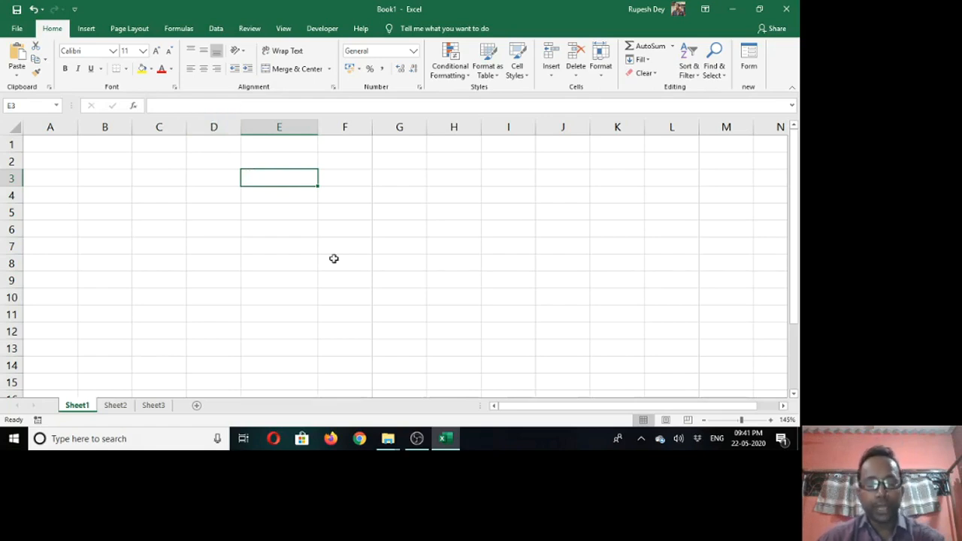
type("VSN")
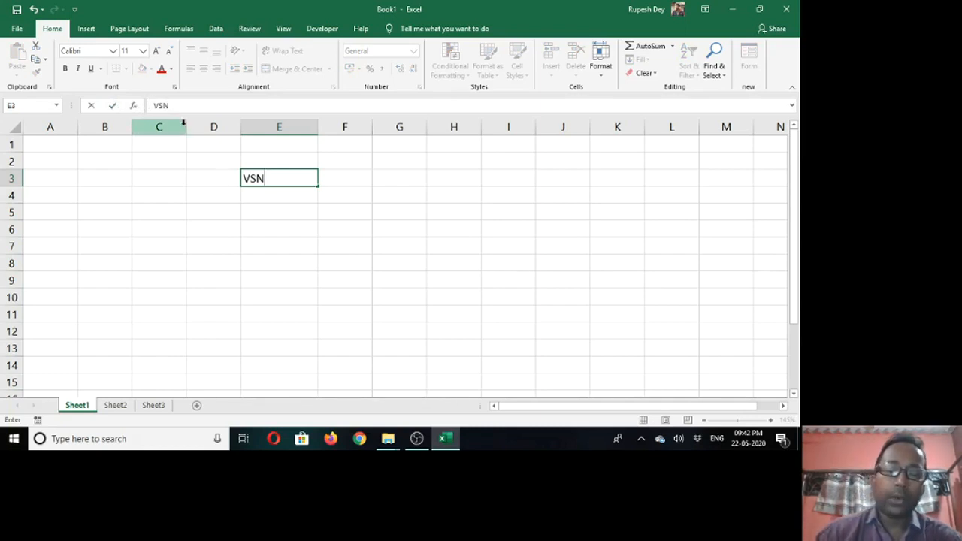
left_click(253, 196)
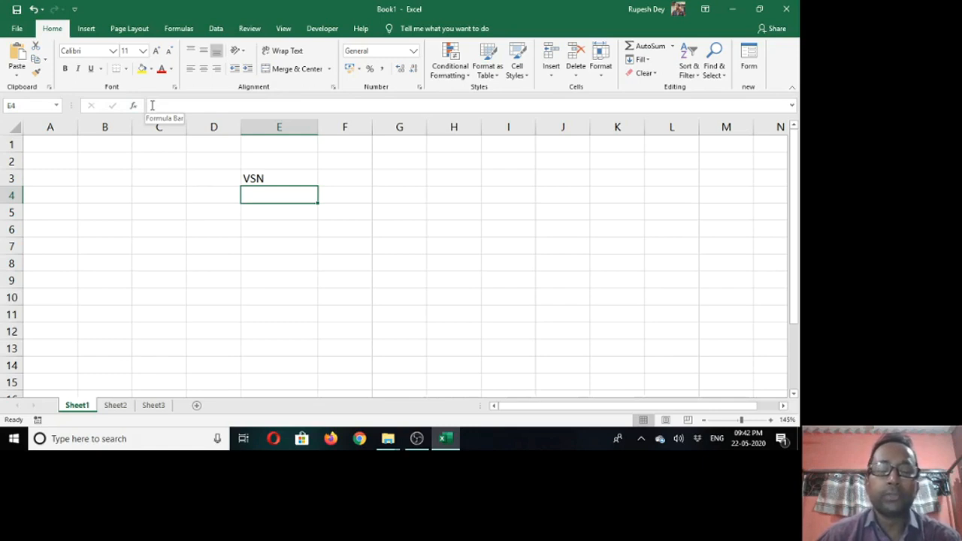
Enter the text DJFHDAJFH in cell E6 and select cell E3
left_click(271, 229)
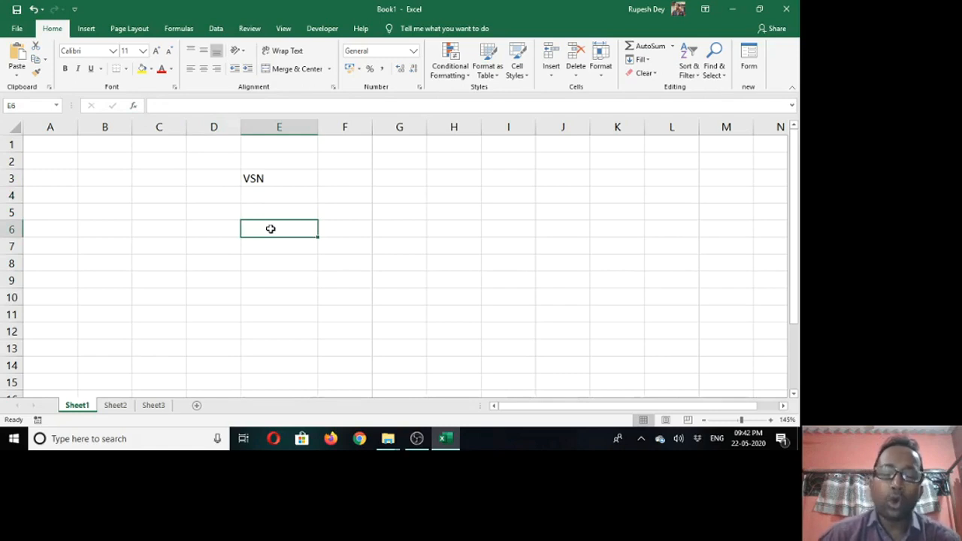
left_click(157, 105)
type("DJFHDAJFH")
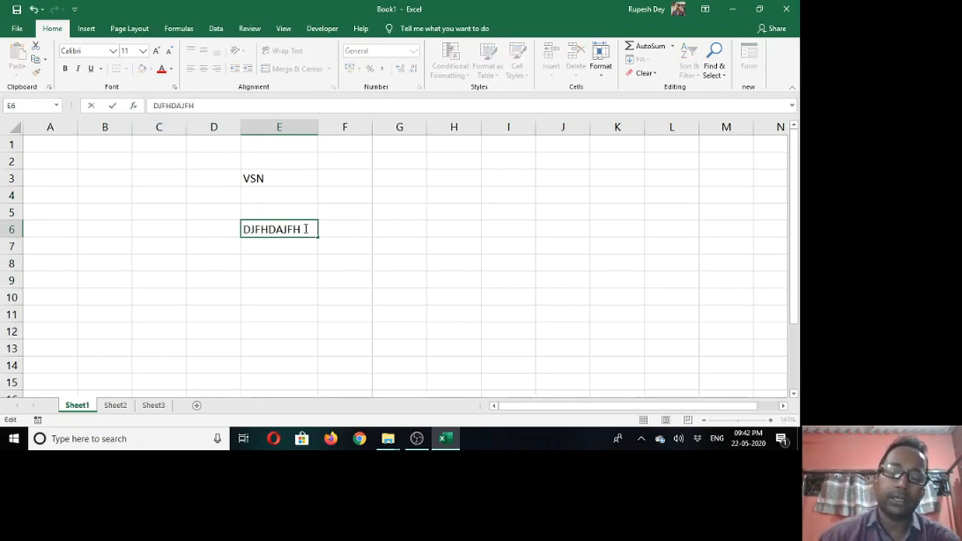
left_click(264, 178)
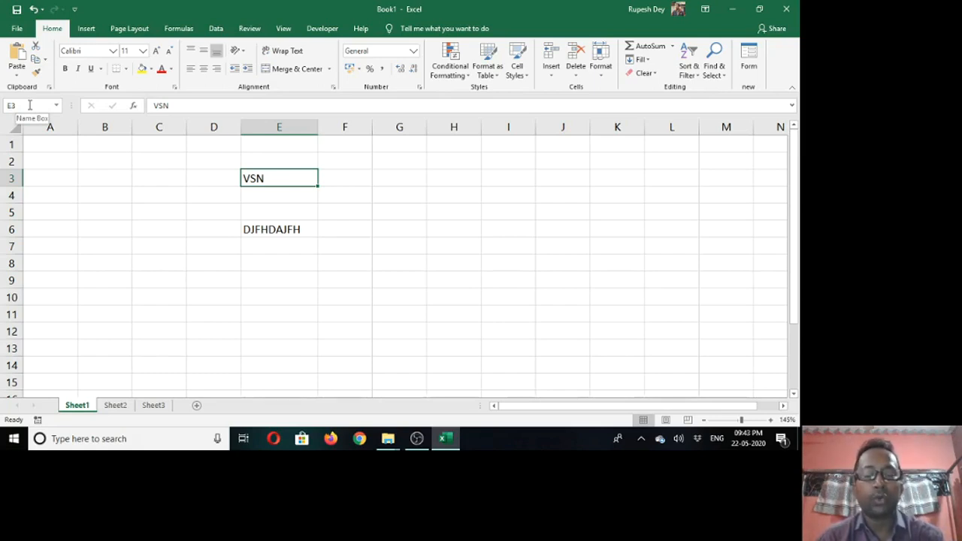
Select cells B2 and A1, and go directly to the worksheet's last cell by its reference, XFD1048576
left_click(119, 163)
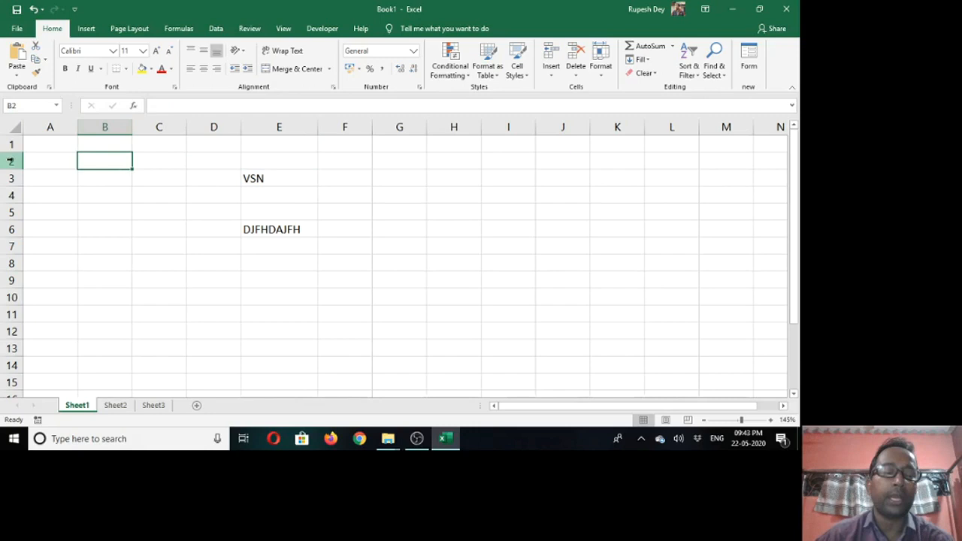
left_click(62, 145)
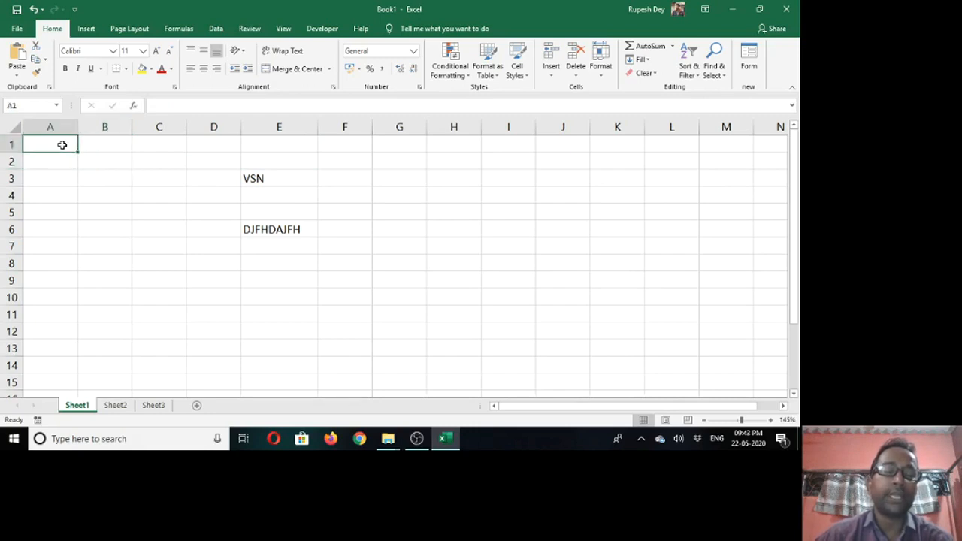
left_click(29, 105)
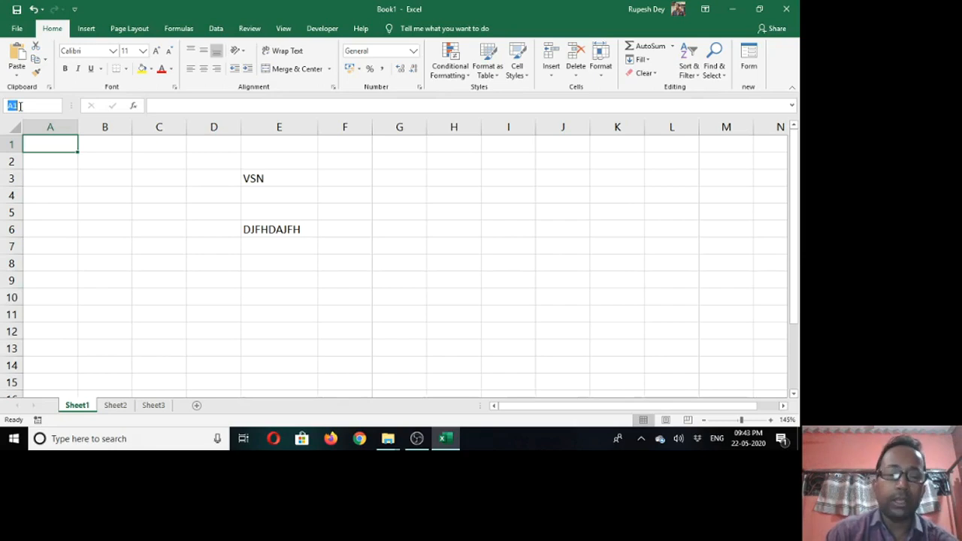
type("XFD")
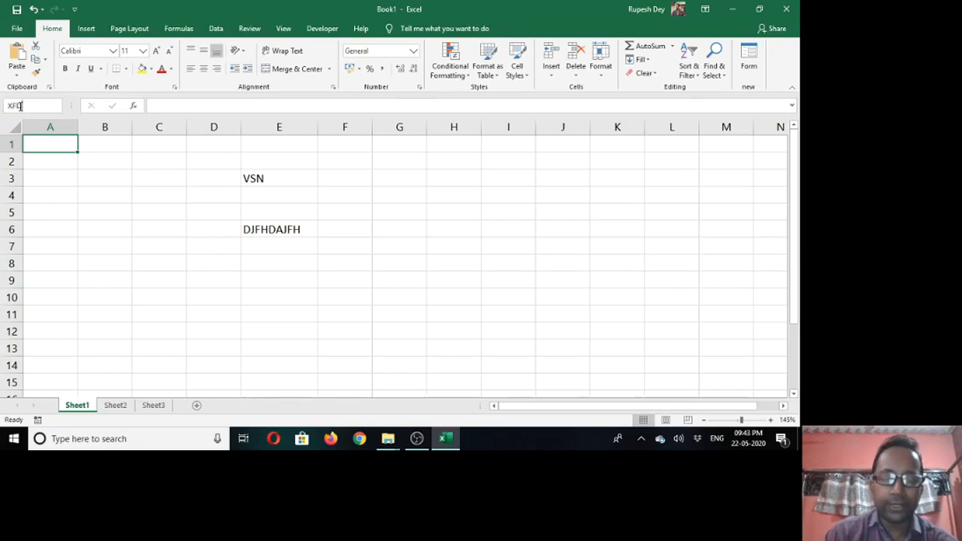
type("1048")
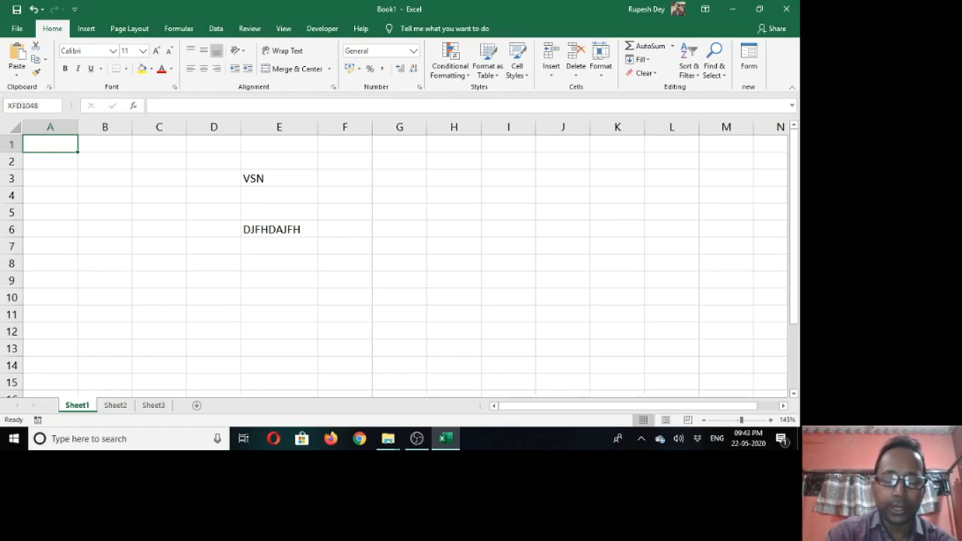
type("576")
key("Return")
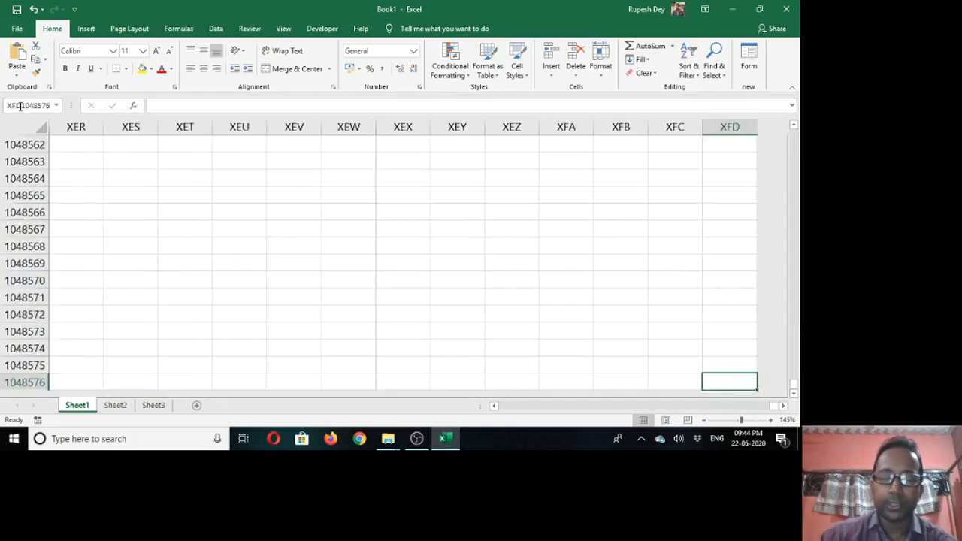
Go directly from the far end of the worksheet to cell A1 by its reference
scroll(399, 354, "down", 2)
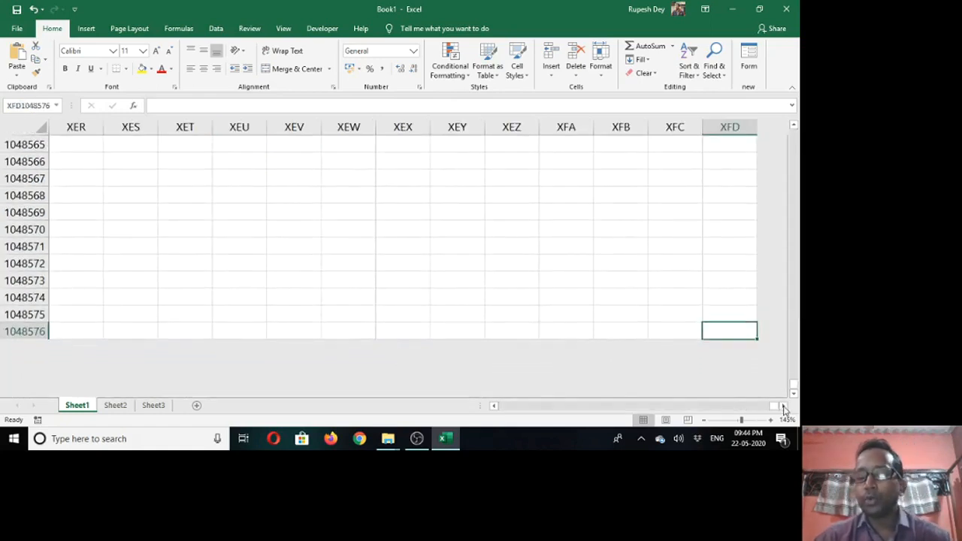
scroll(579, 322, "up", 1)
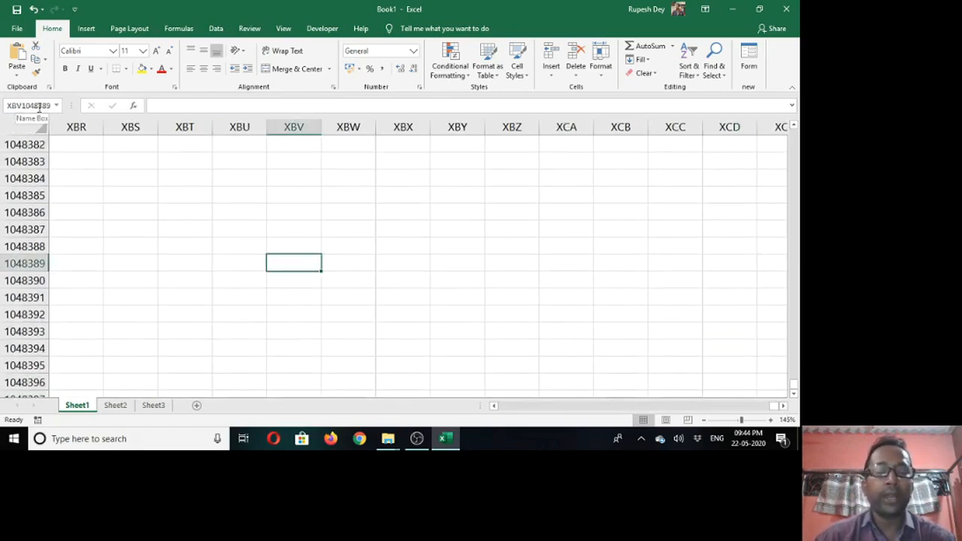
left_click(30, 106)
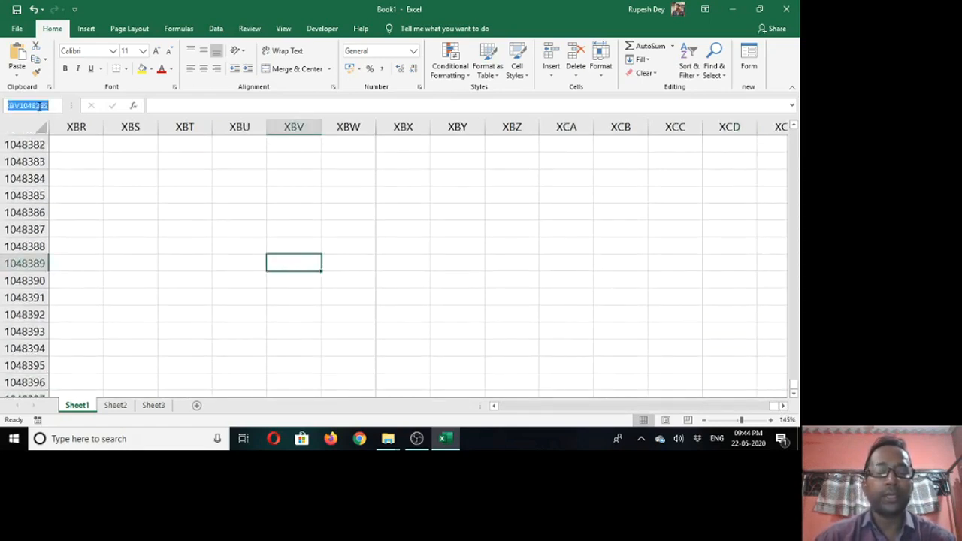
type("A1")
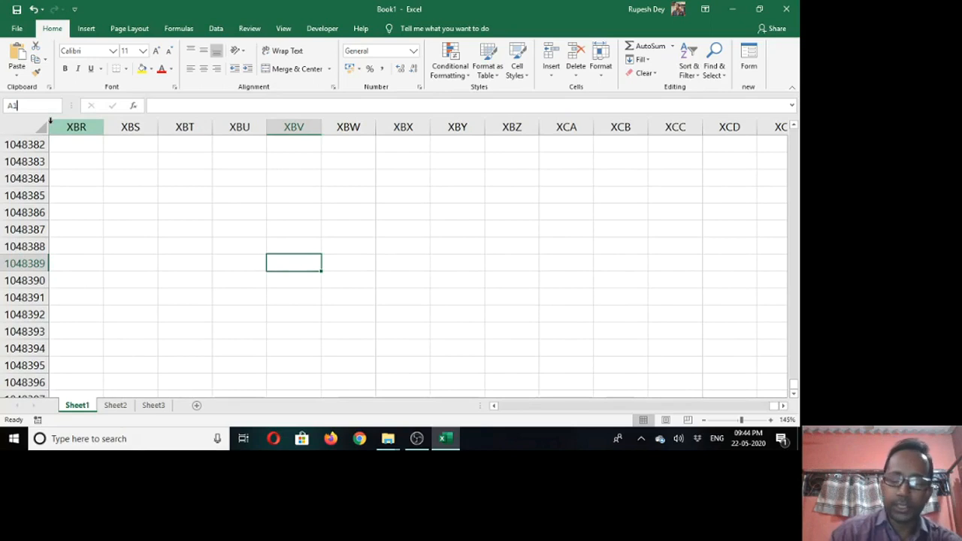
key("Return")
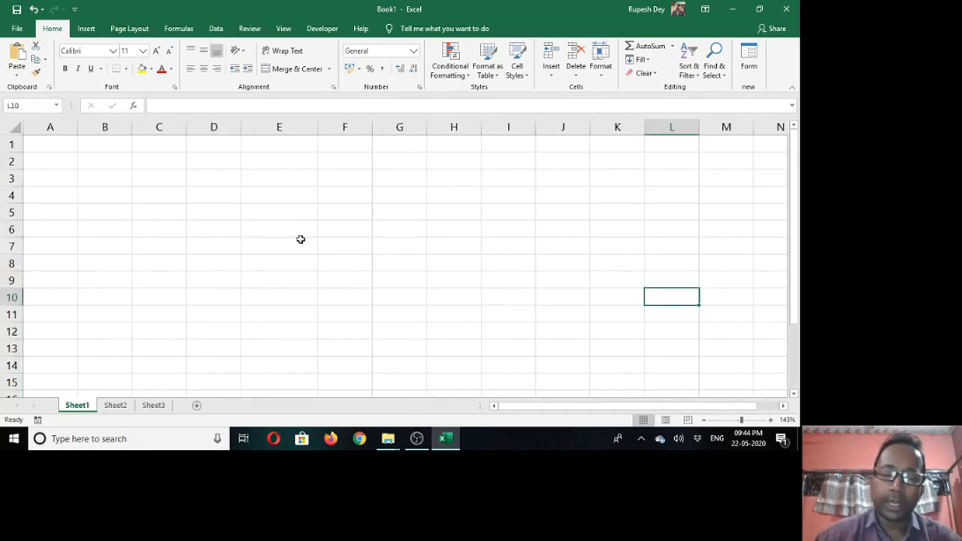
Scroll the worksheet vertically and horizontally to view the rows and columns beyond the visible area
left_click_drag(798, 268, 799, 244)
mouse_move(644, 414)
left_mouse_down()
mouse_move(664, 413)
mouse_move(643, 413)
left_mouse_up()
left_click_drag(799, 271, 794, 354)
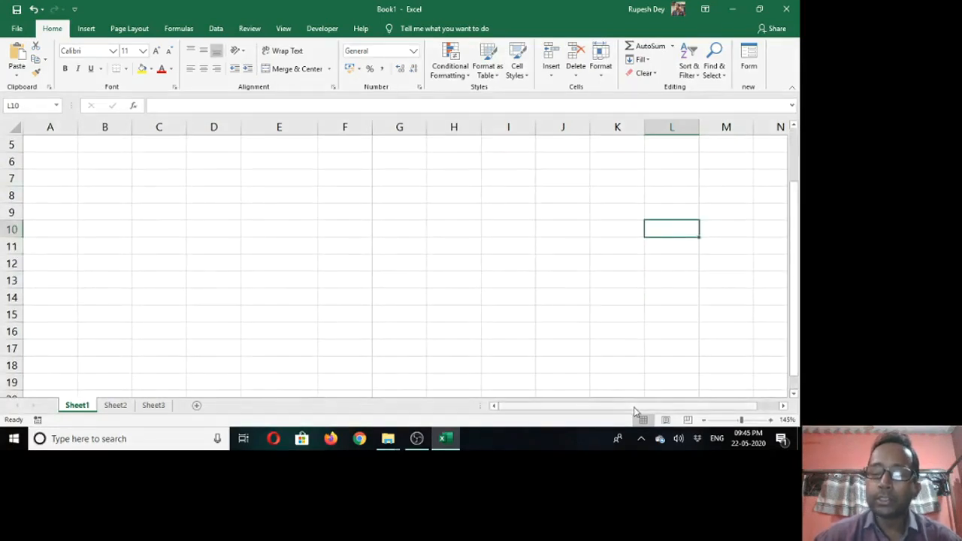
left_click_drag(635, 411, 563, 413)
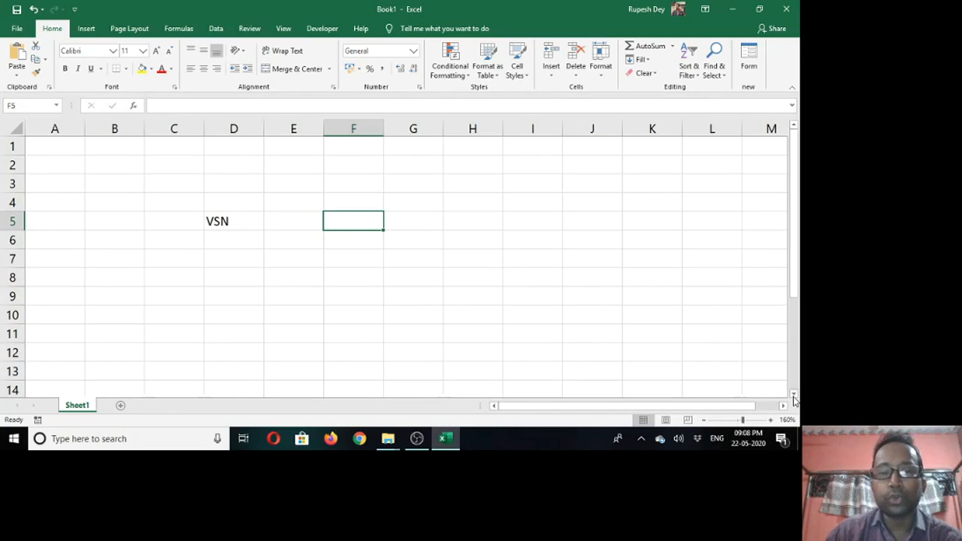
left_click_drag(794, 399, 784, 408)
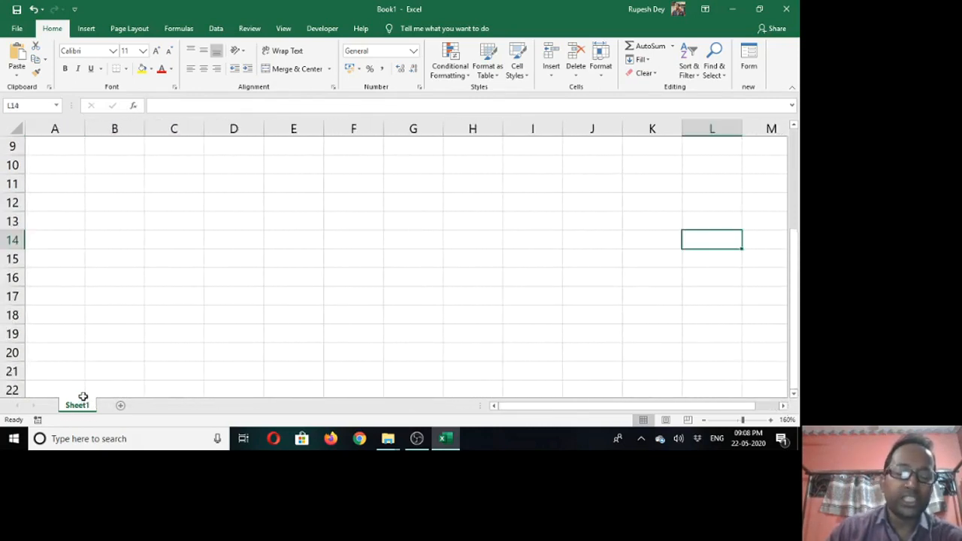
Add three new worksheets to the workbook after Sheet1
left_click(120, 410)
left_click(185, 407)
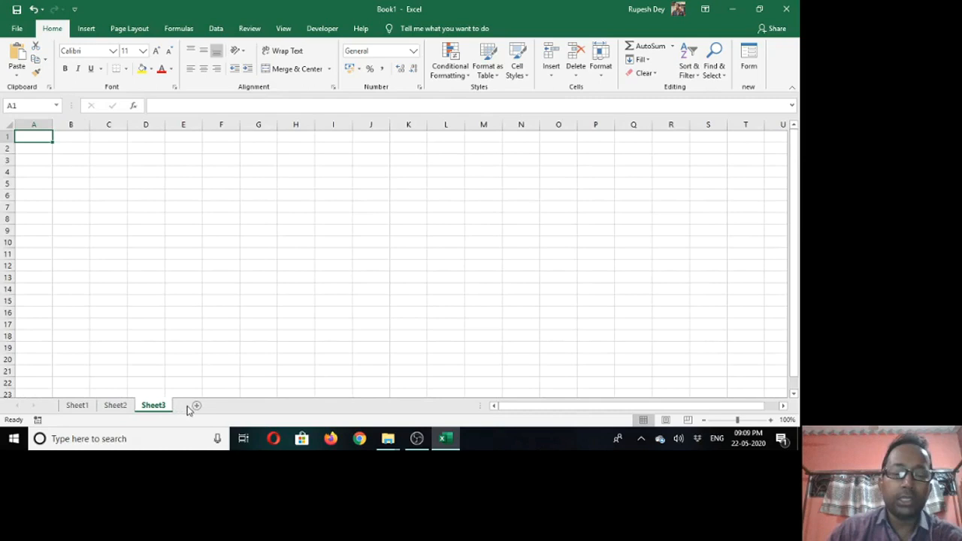
left_click(198, 406)
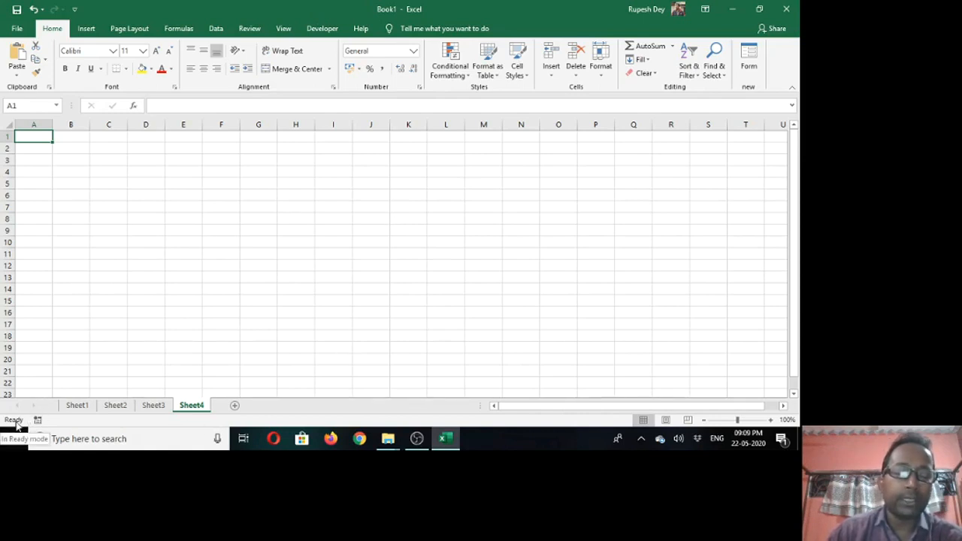
Enter the text FHFH in cell B4 of Sheet4
left_click(79, 173)
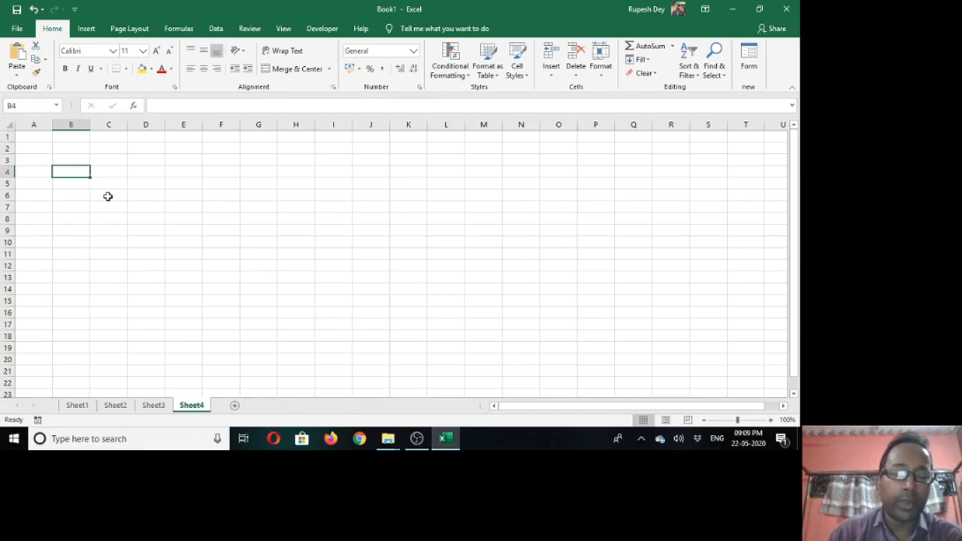
type("FHFH")
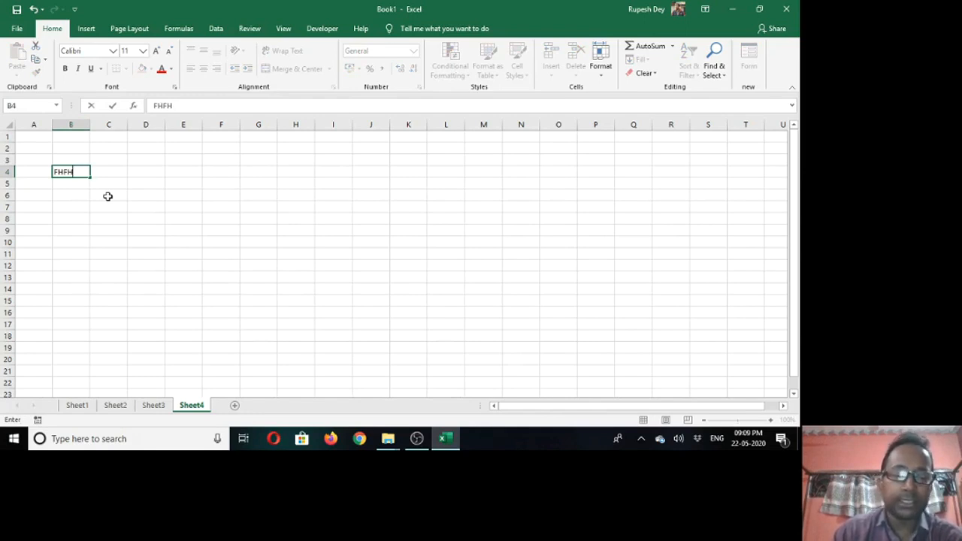
key("Return")
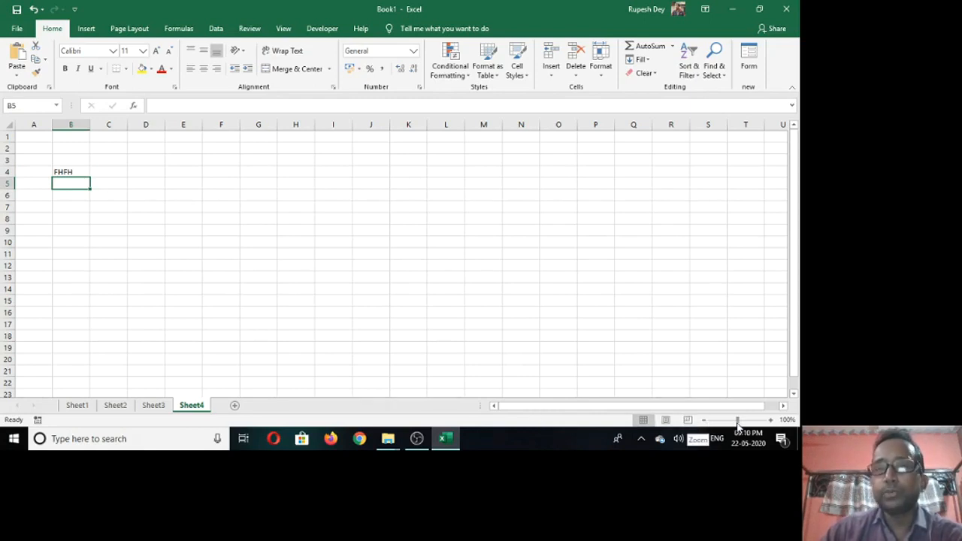
mouse_move(737, 421)
left_mouse_down()
mouse_move(749, 422)
mouse_move(722, 421)
mouse_move(738, 422)
left_mouse_up()
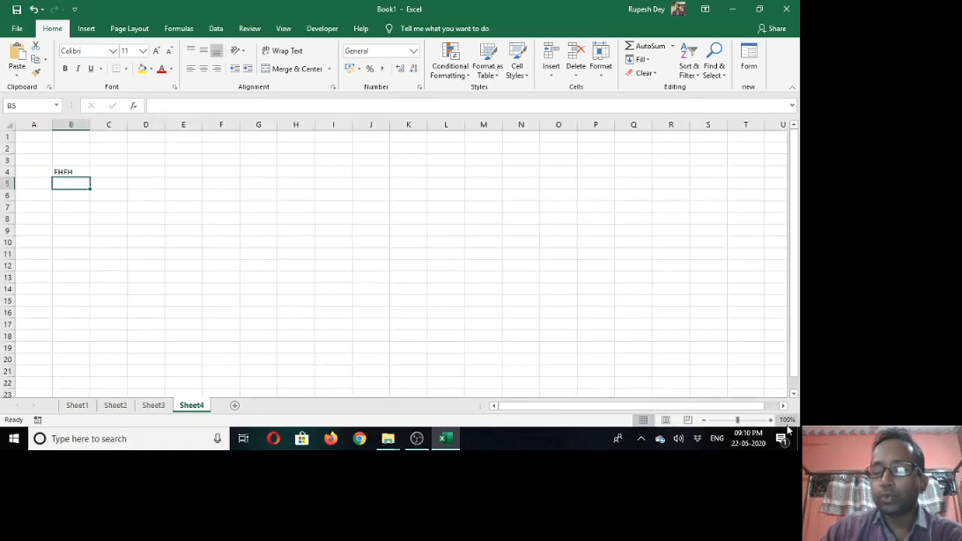